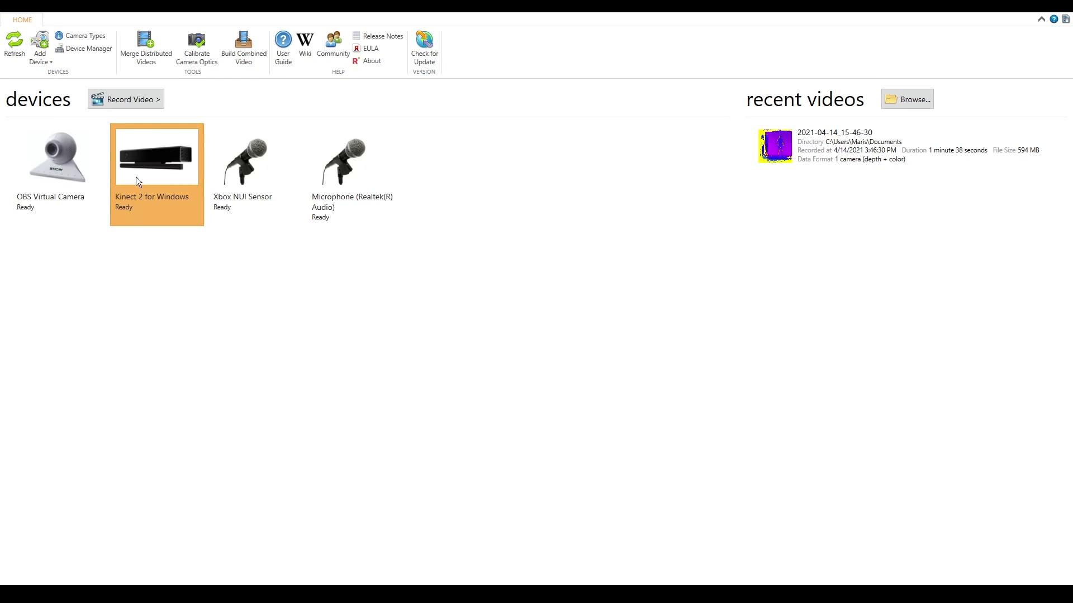
- Open the Kinect 2 recorder and capture the empty studio as a 5-second background
click(122, 101)
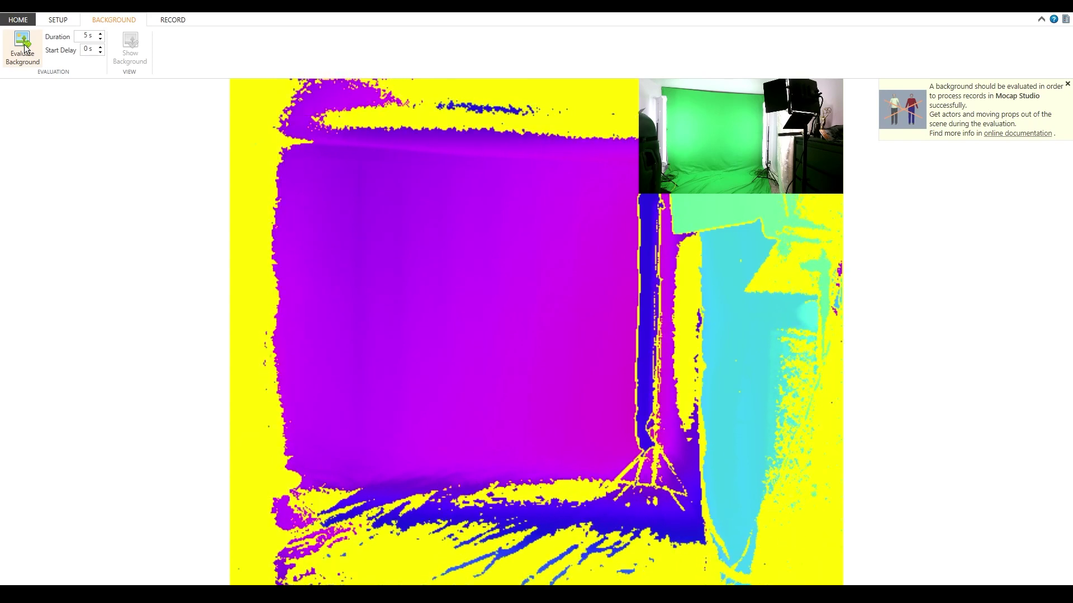
click(25, 45)
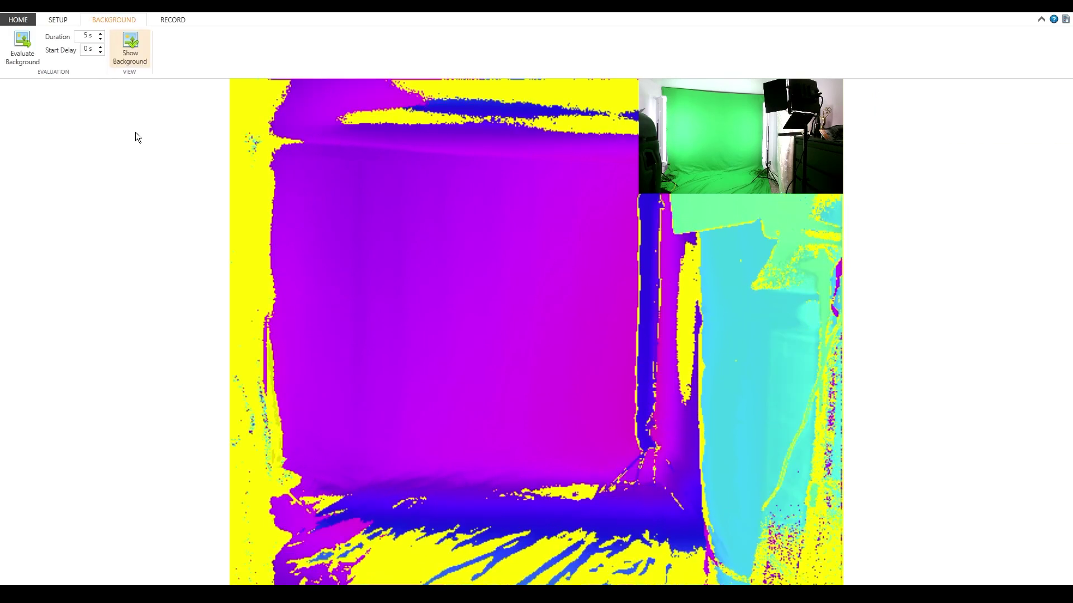
- Record a new Kinect depth-and-colour take of the performance
click(171, 21)
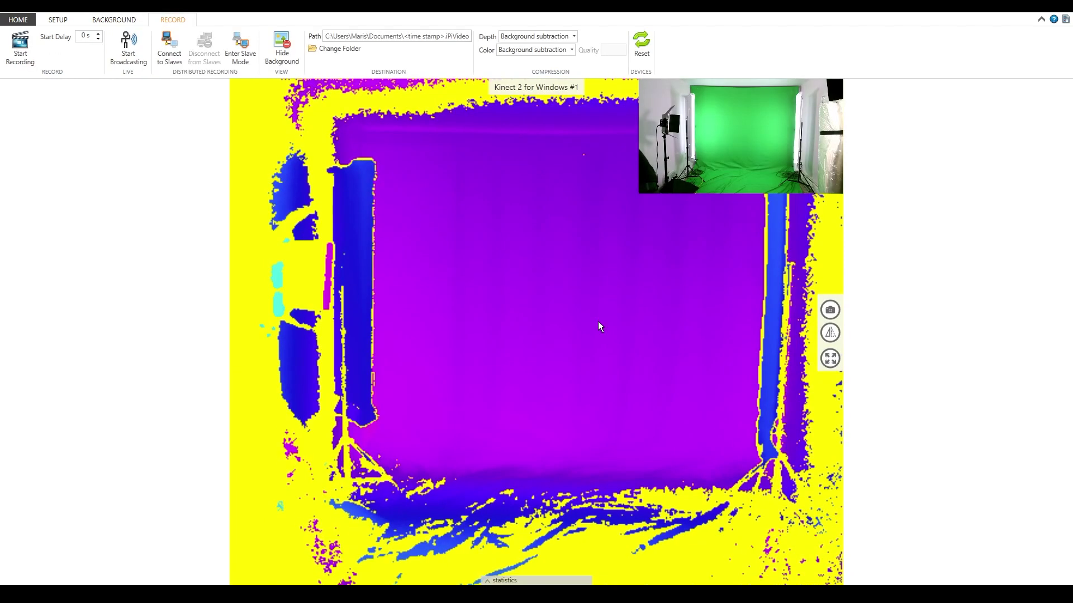
click(28, 52)
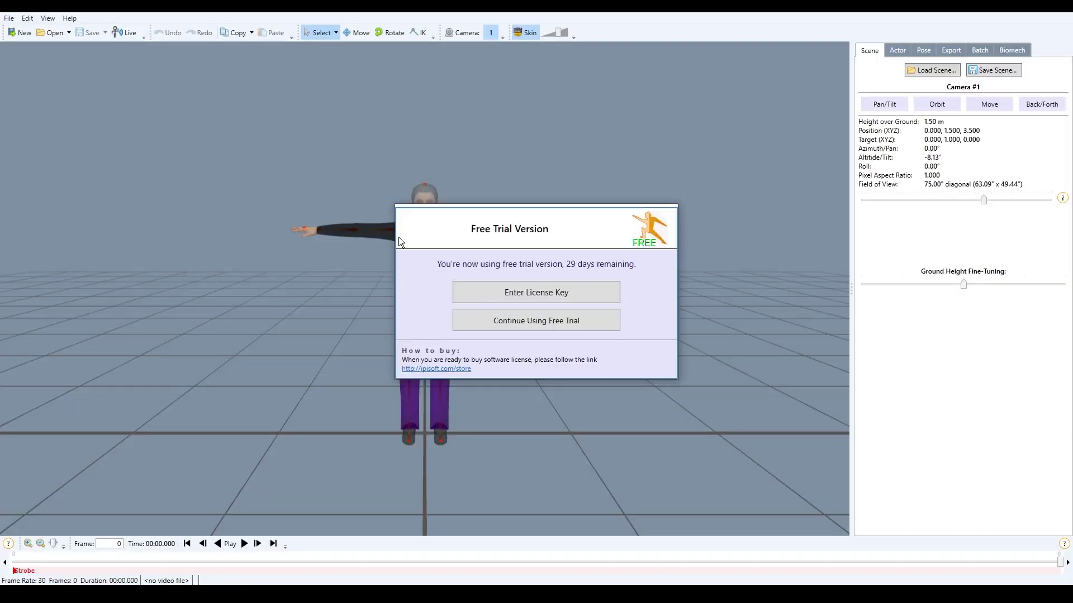
- Continue the free trial and create a project from 2021-04-14_15-46-30 with a 1.83 m male actor
click(551, 321)
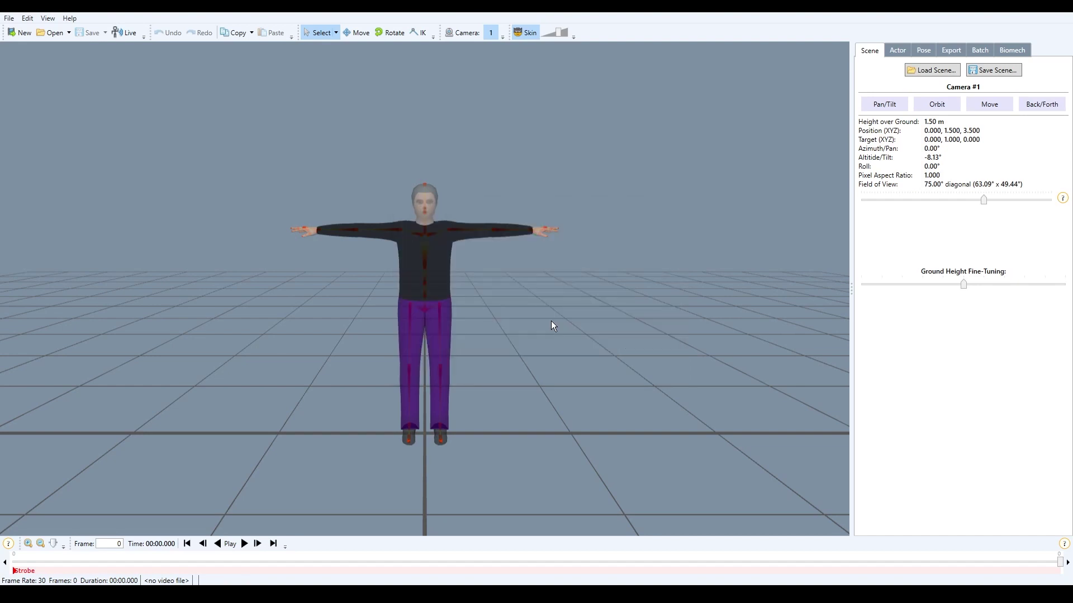
click(12, 34)
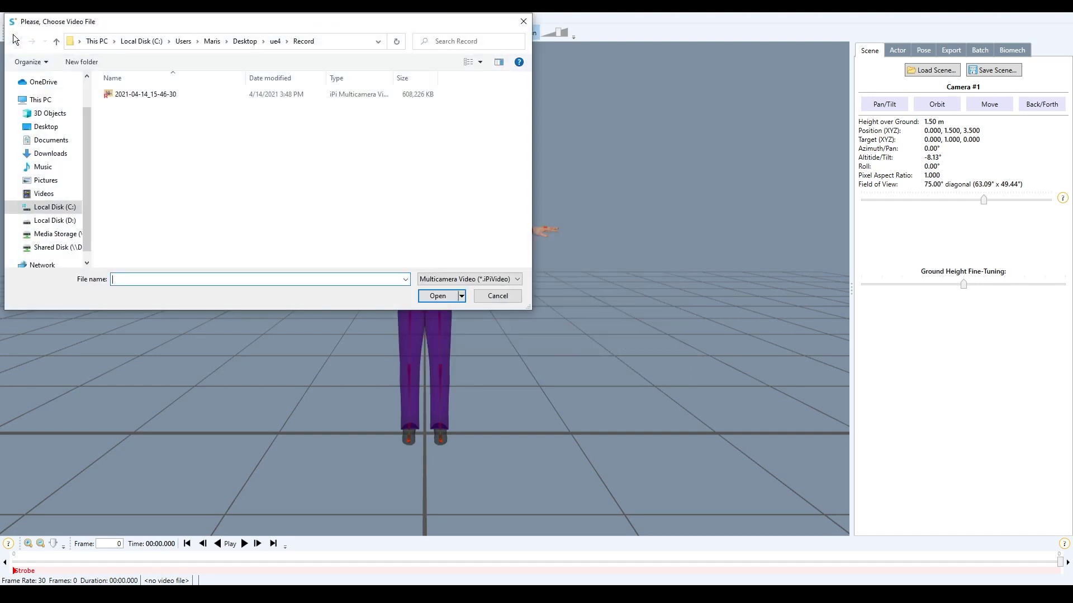
click(181, 95)
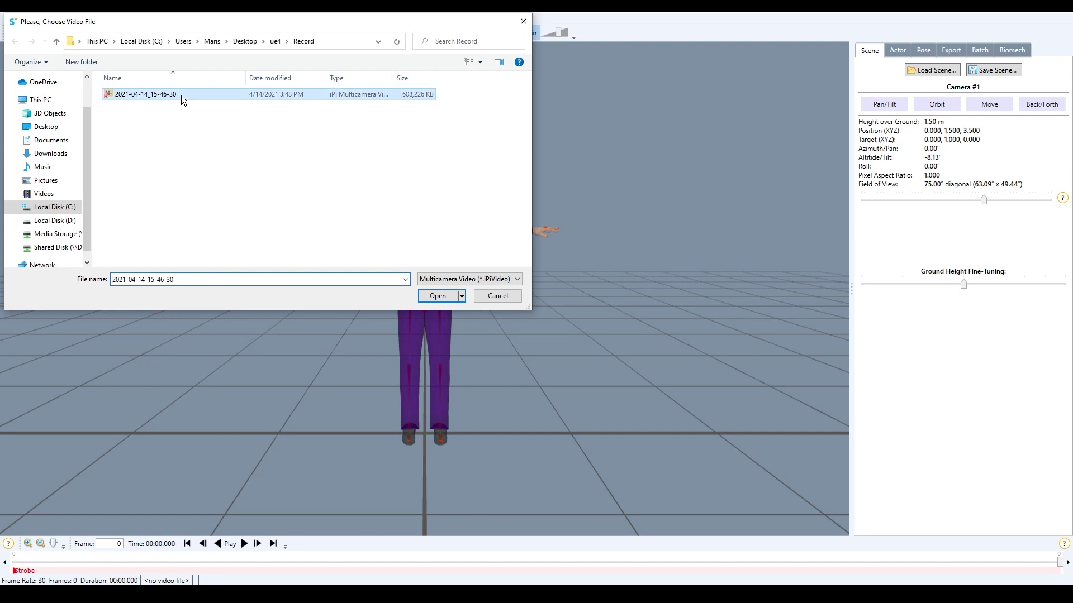
click(437, 298)
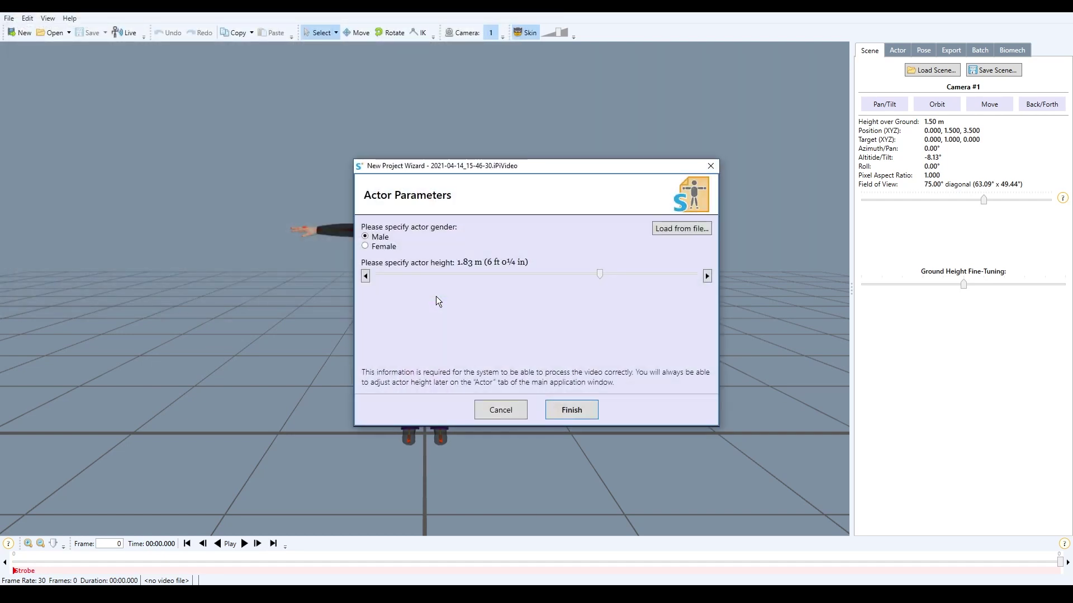
click(576, 410)
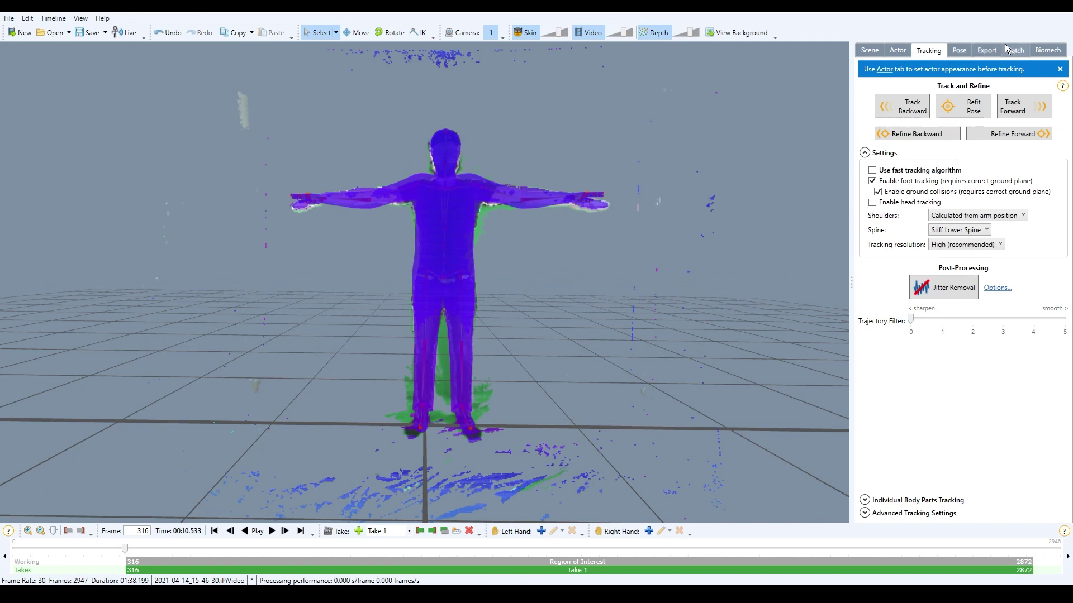
- Choose UE4 Mannequin as the export target character
click(987, 52)
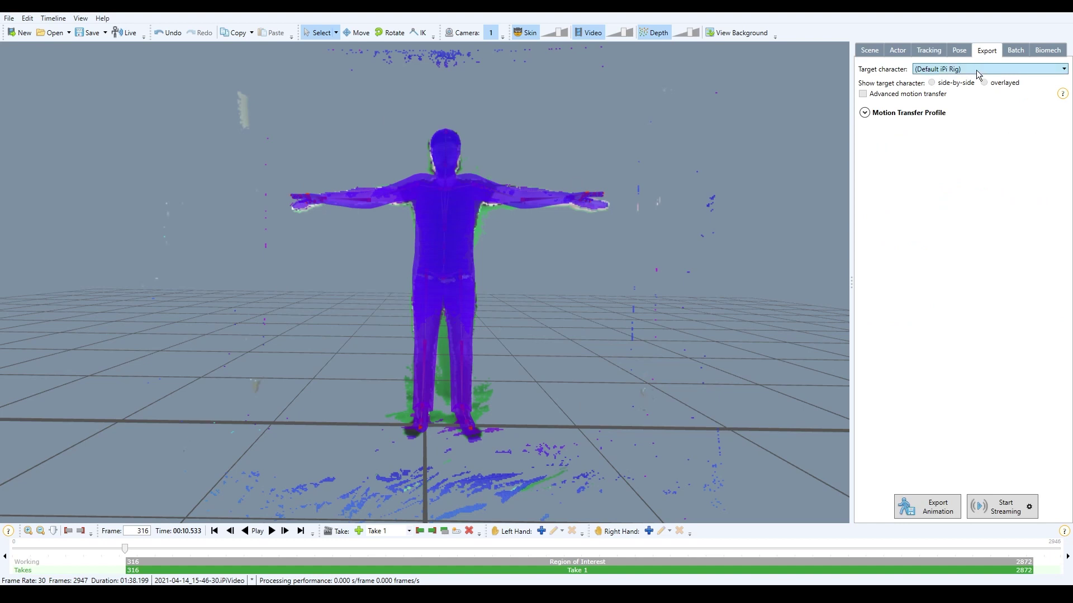
click(977, 69)
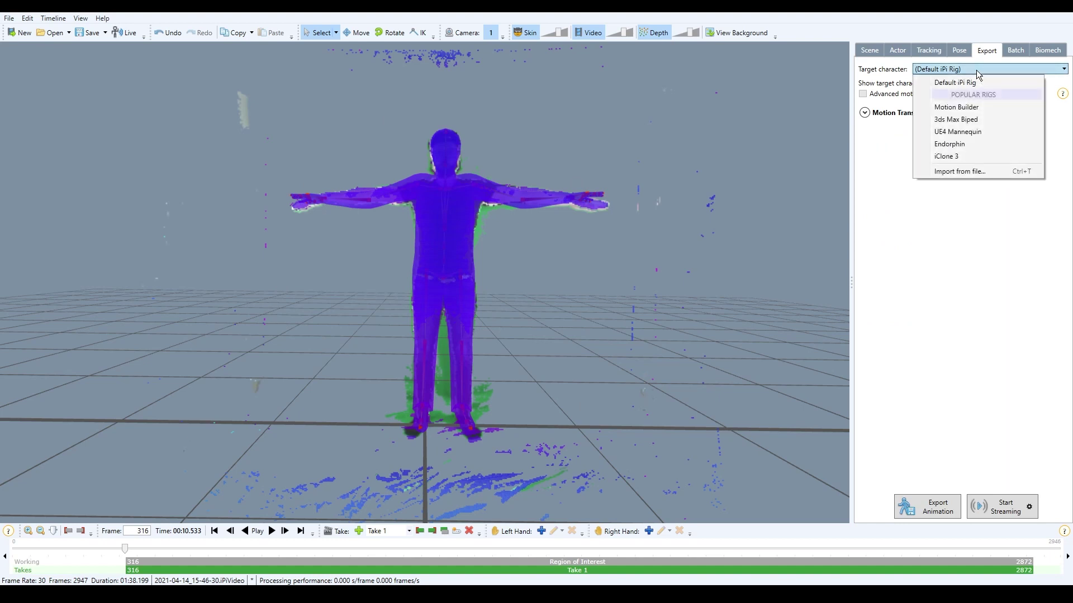
click(966, 134)
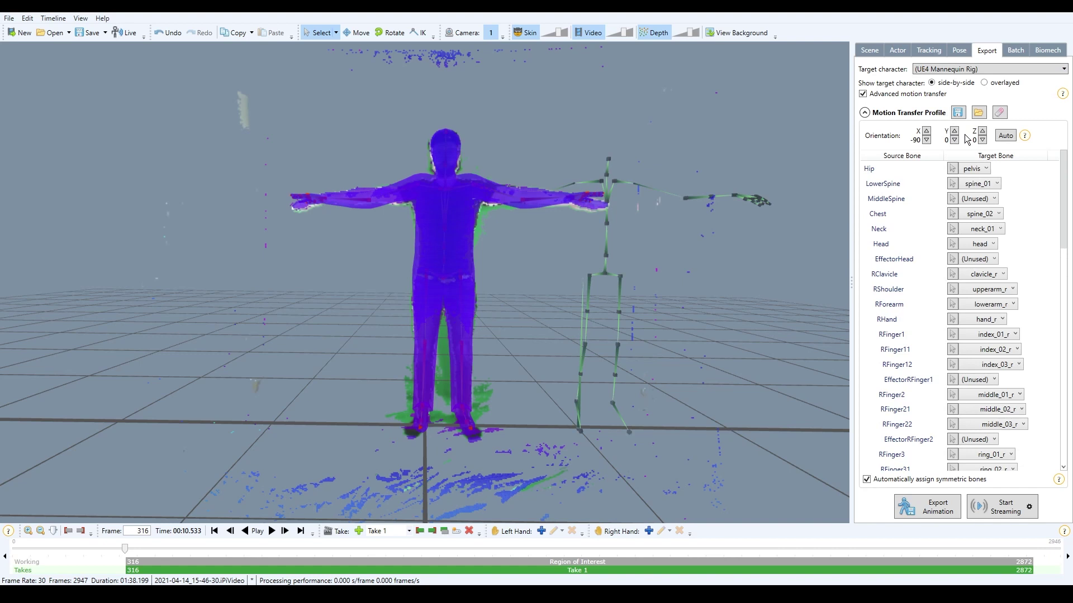
click(922, 54)
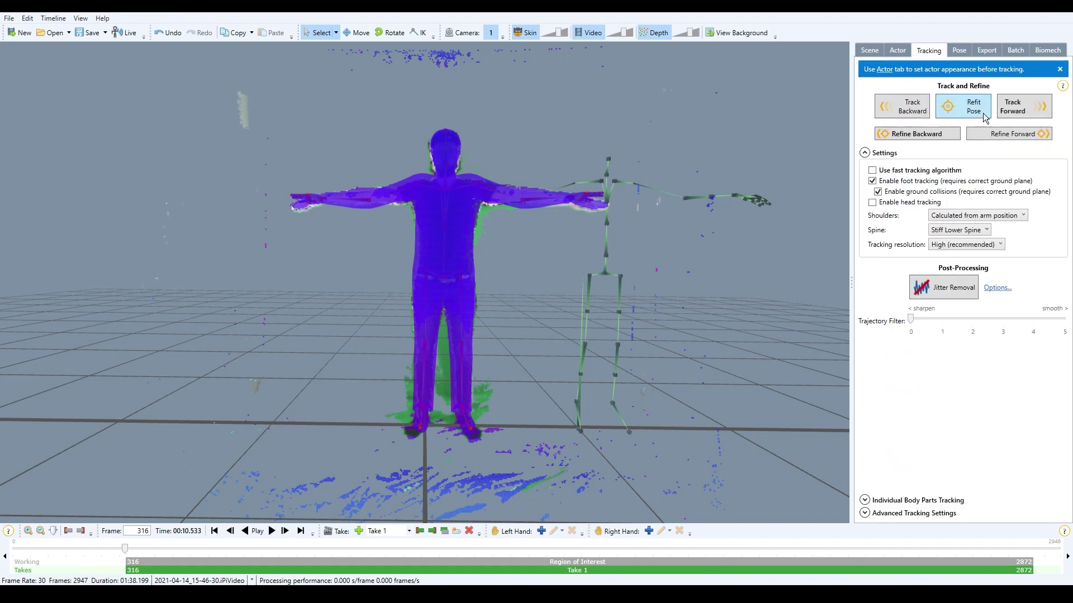
- Track the actor's motion forward up to frame 2872
click(1024, 109)
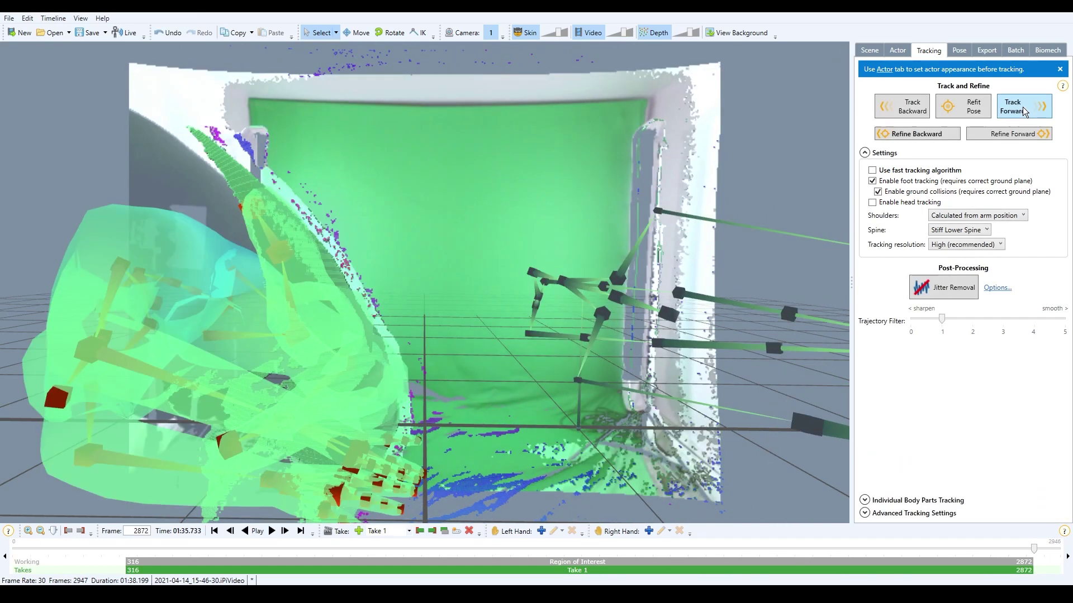
- Set the trajectory filter to 1 and run Jitter Removal over the region of interest
drag(941, 319, 1065, 319)
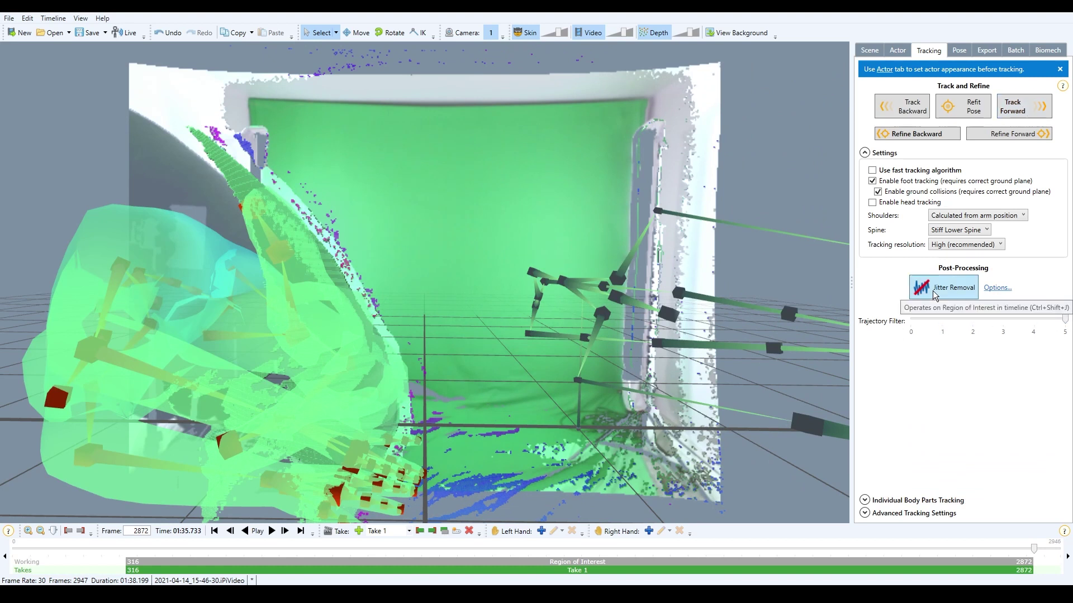
click(933, 291)
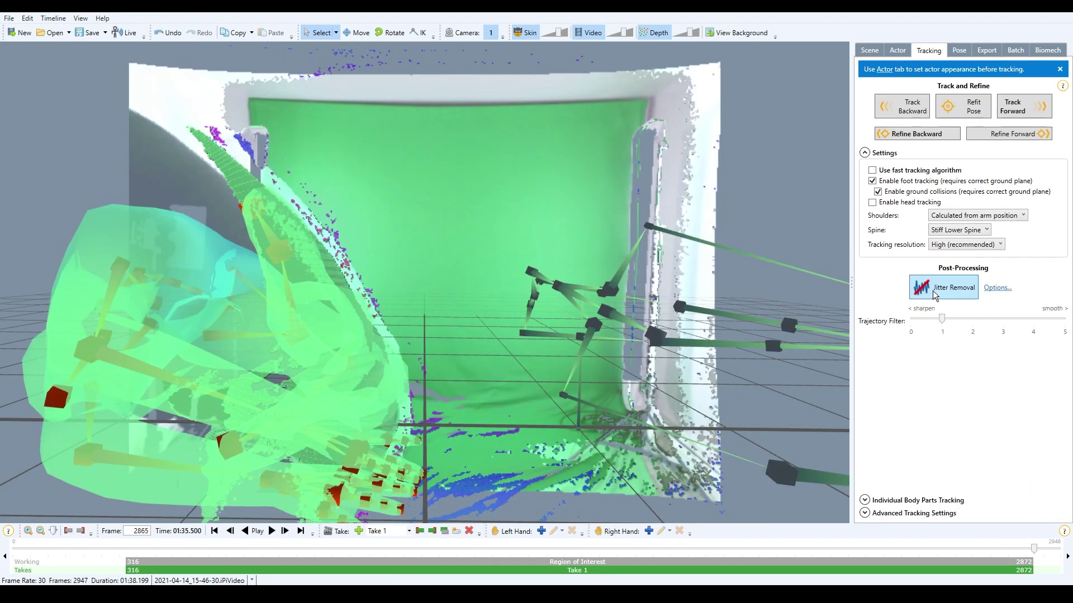
- Export the animation as FBX into a new ue4/Export folder, with a first-frame T-pose
click(986, 50)
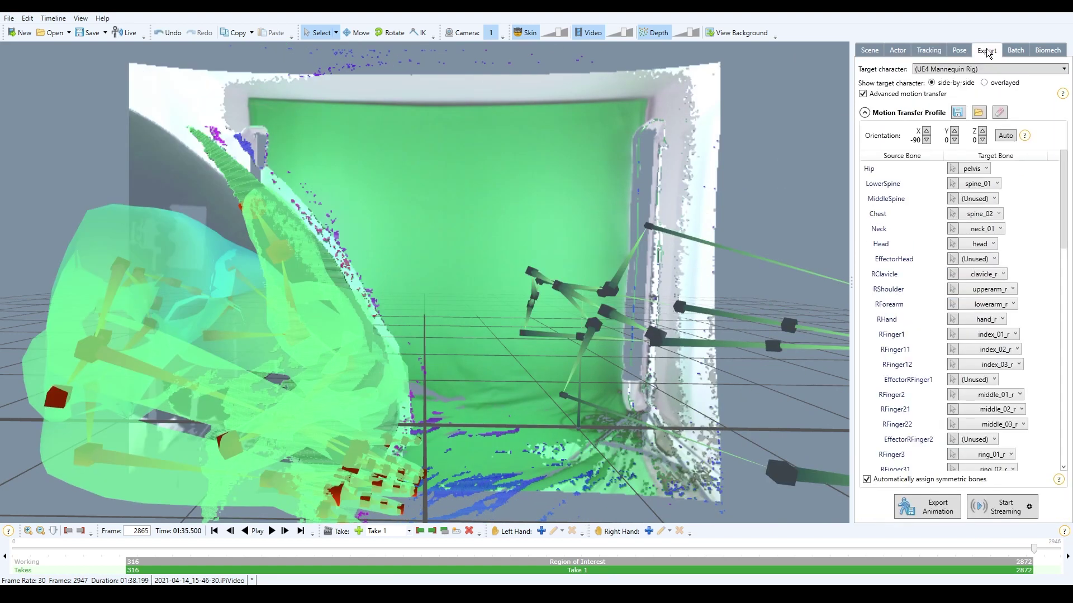
click(914, 507)
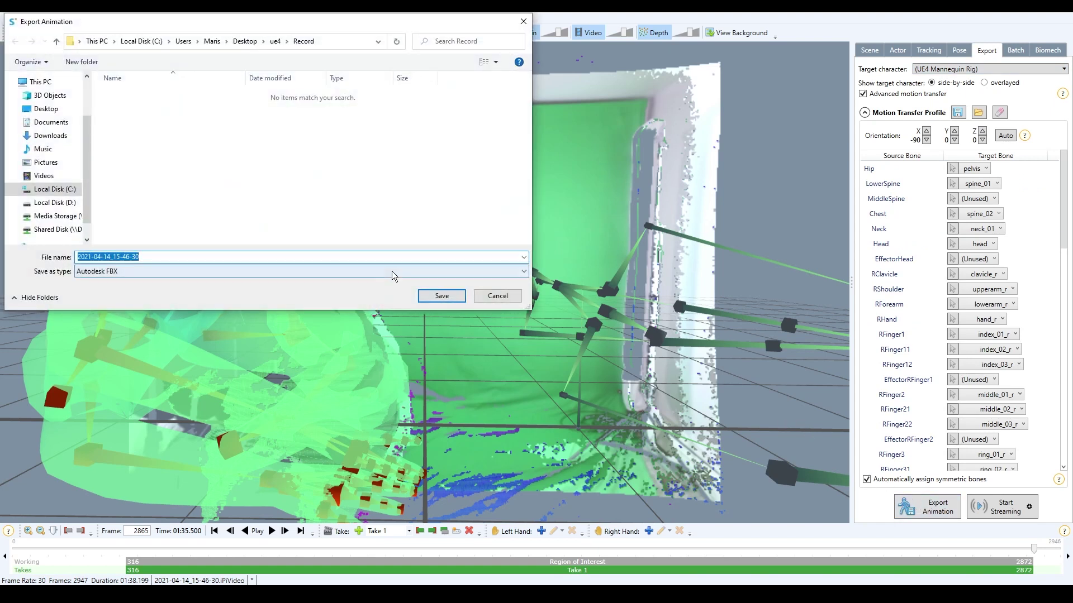
click(275, 42)
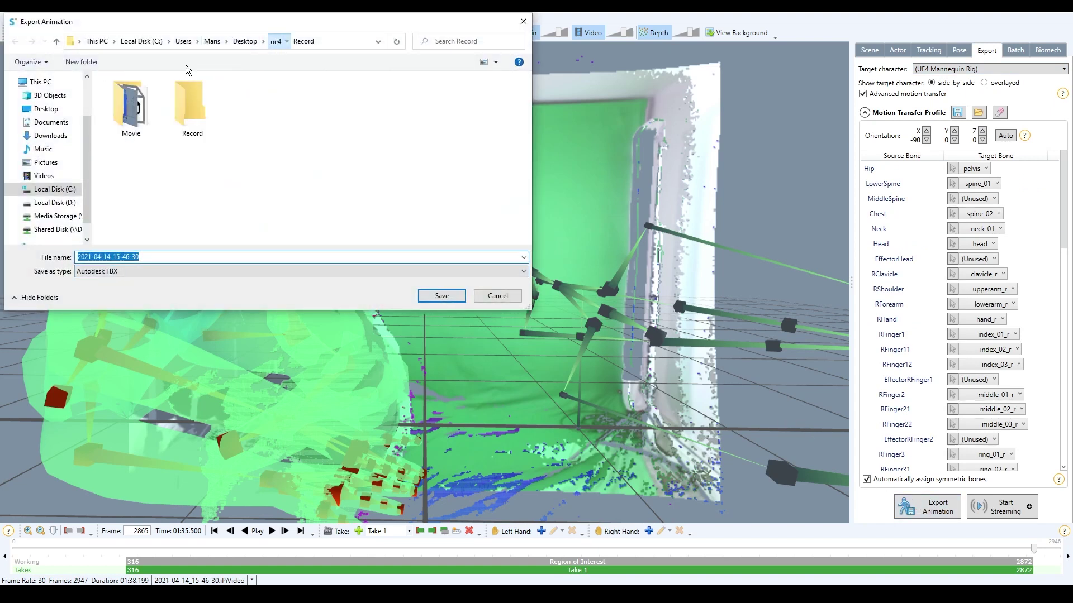
click(81, 62)
text(Export)
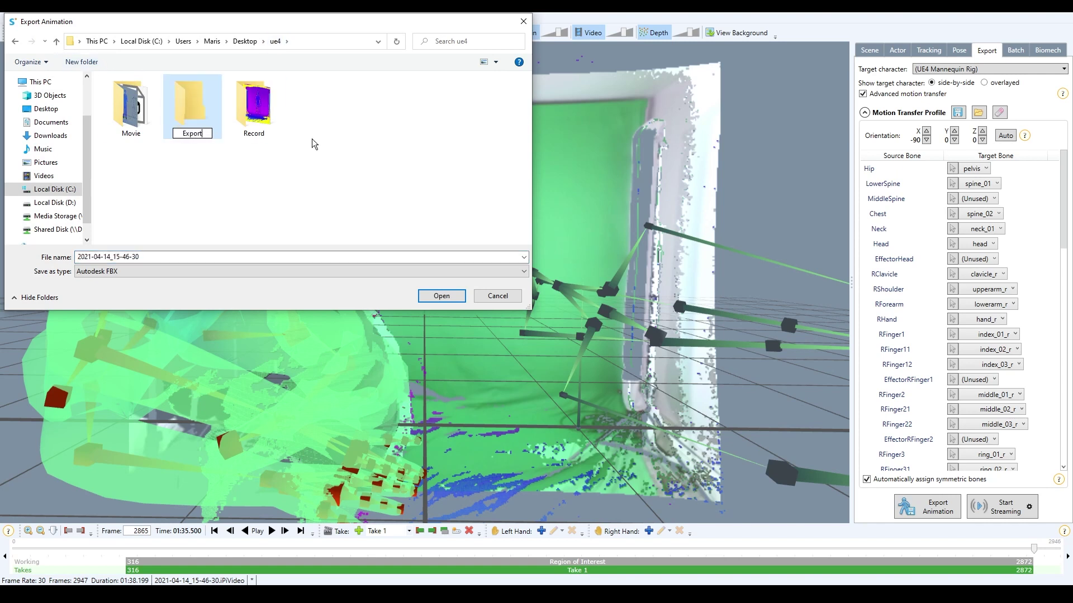
key(Return)
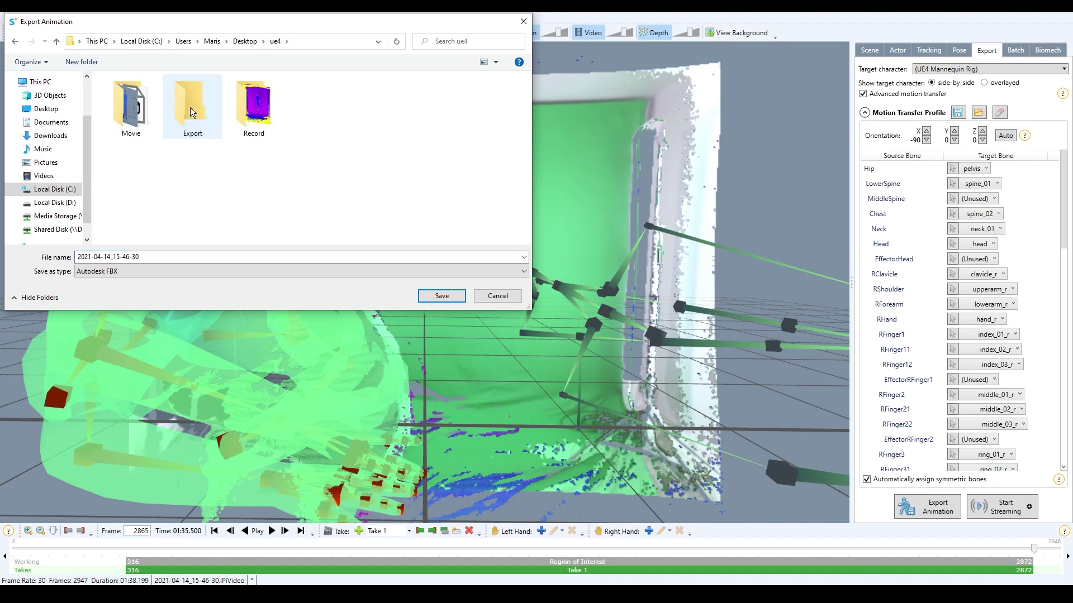
double_click(190, 107)
click(442, 296)
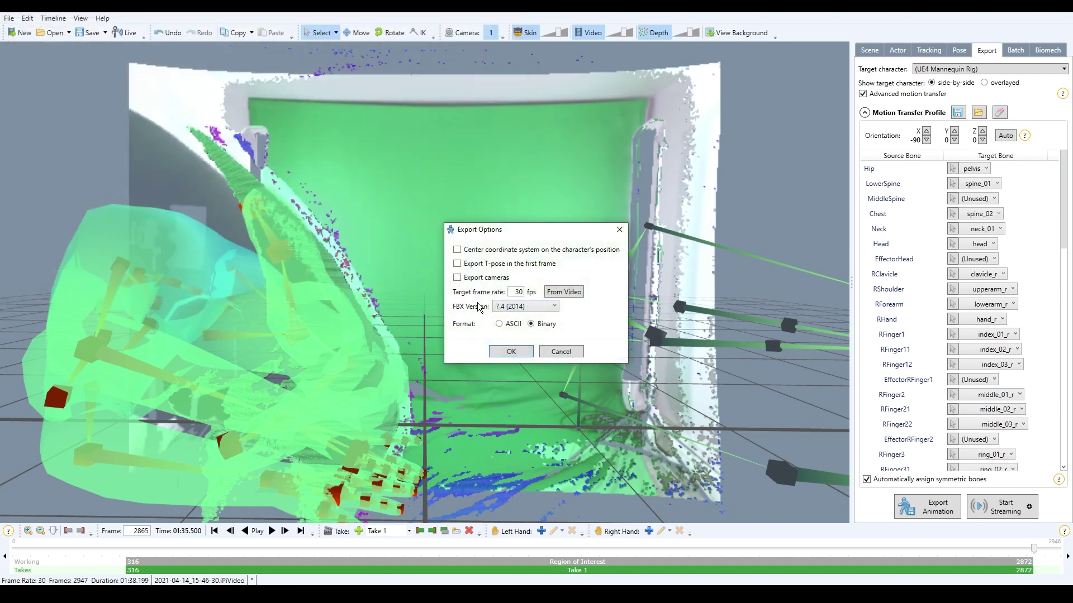
click(456, 264)
click(511, 352)
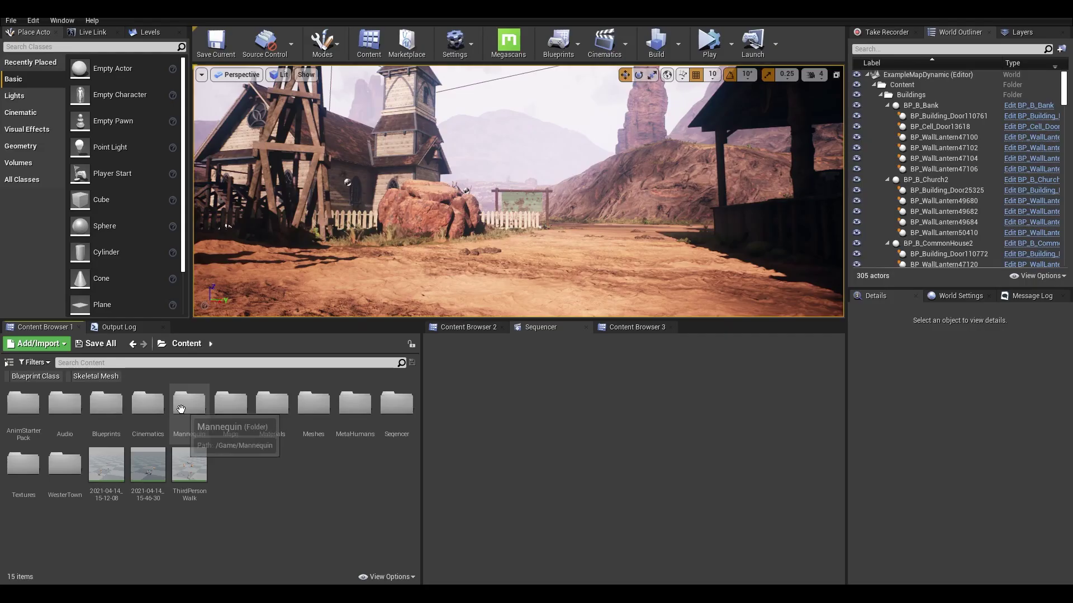
- Go to the Content > Mannequin > Animations folder
double_click(189, 408)
click(23, 407)
double_click(36, 420)
- Import the exported FBX there using UE4_Mannequin_Skeleton
mouse_move(140, 514)
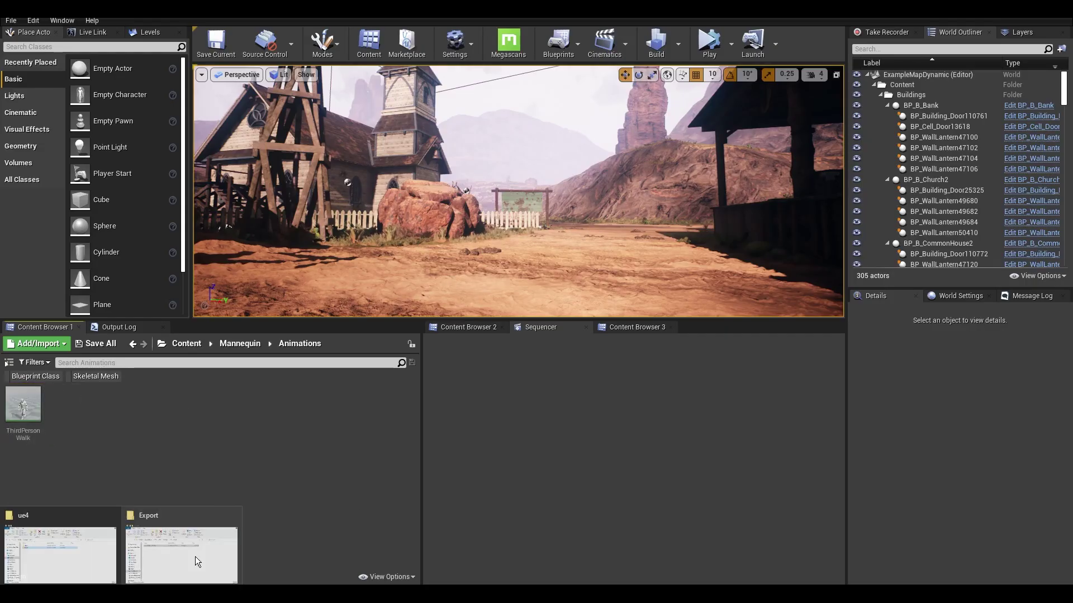
click(170, 522)
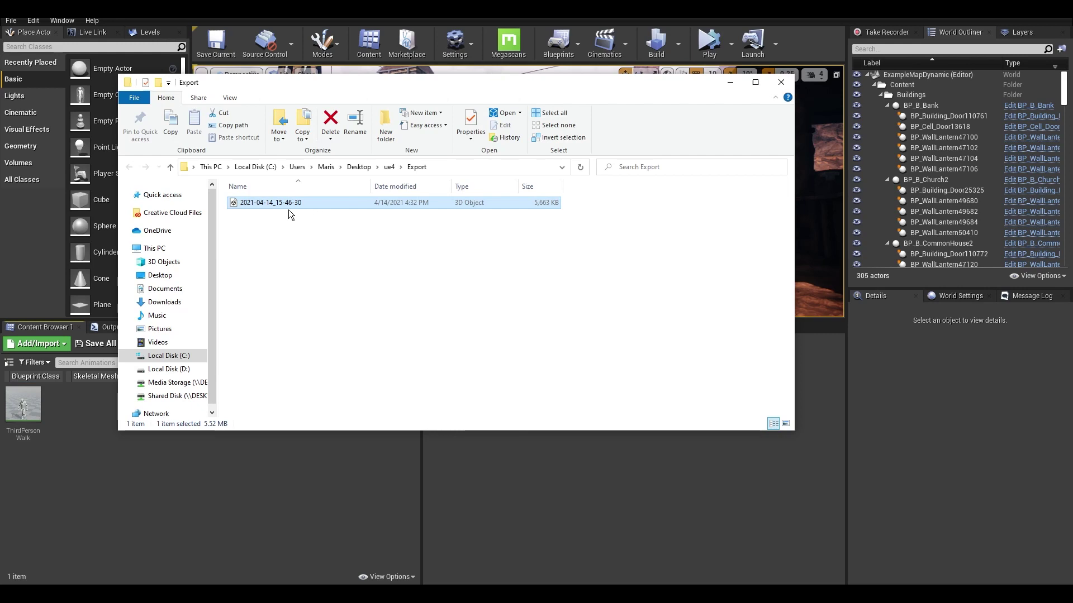
drag(289, 210, 113, 482)
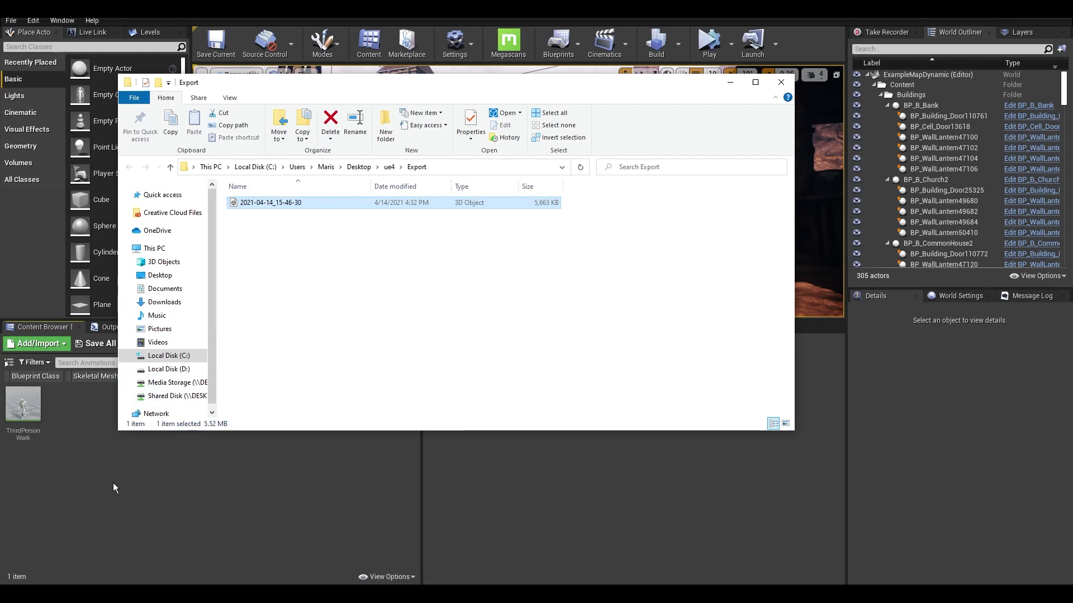
click(729, 86)
click(601, 165)
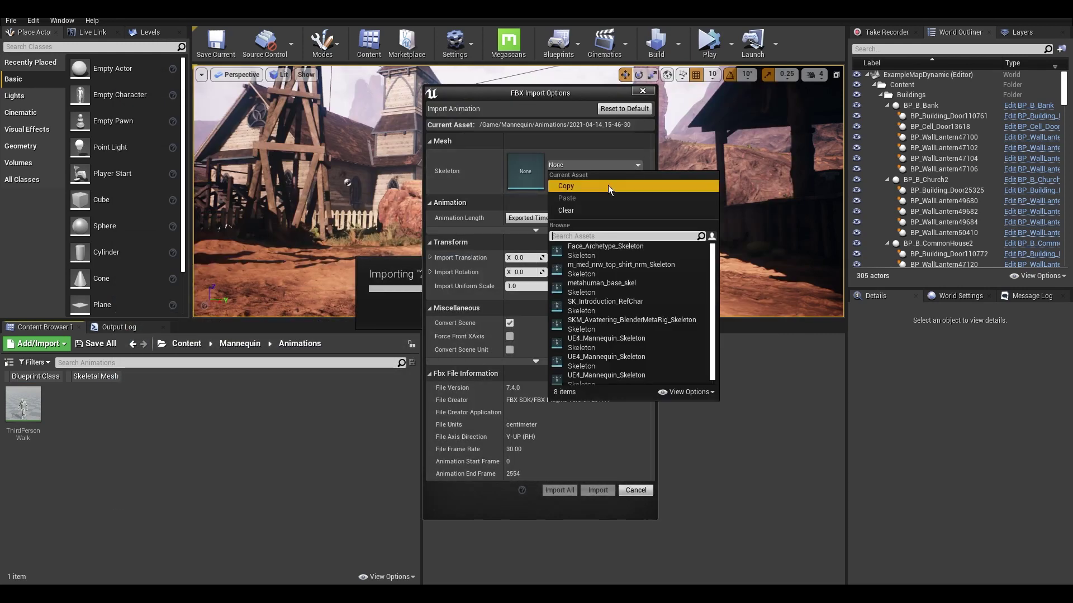
click(618, 349)
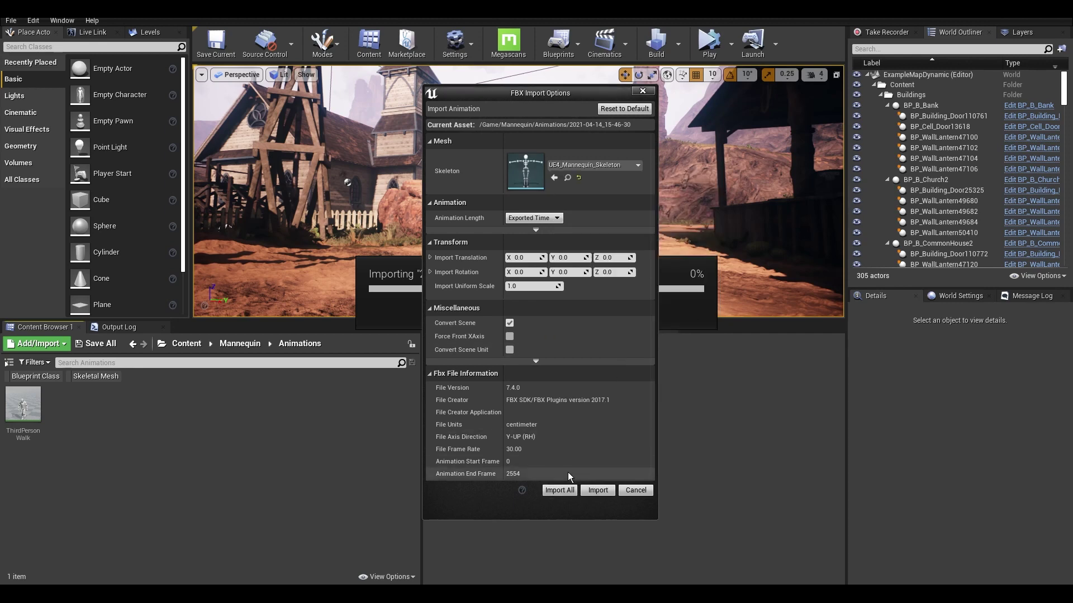
click(558, 489)
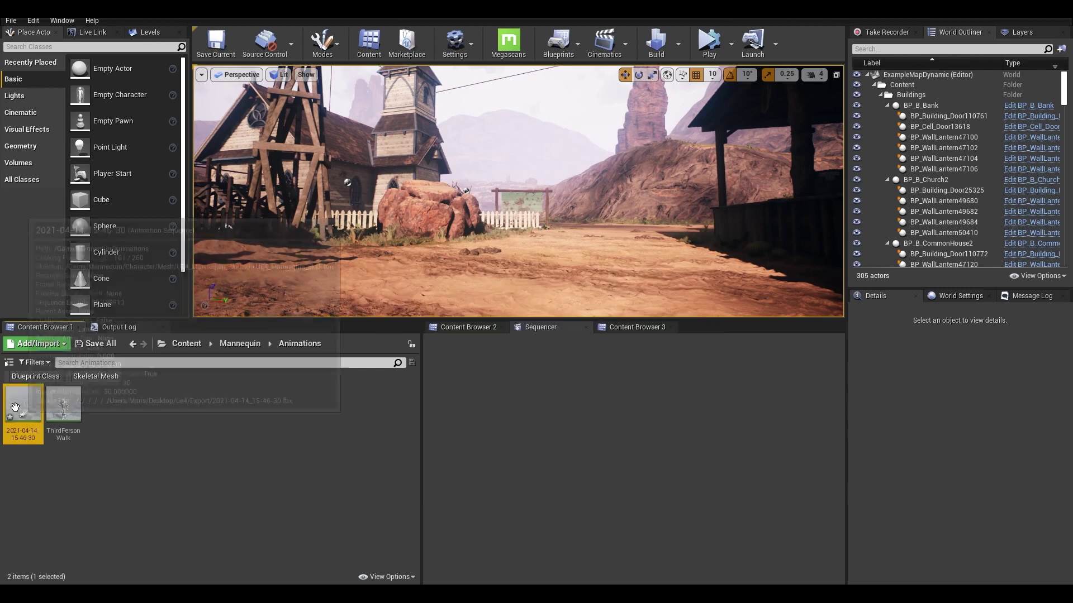
- Place the animation in the level, rotated -90° on X and 70° on Z, and play it
drag(23, 403, 515, 276)
click(637, 76)
drag(517, 229, 462, 275)
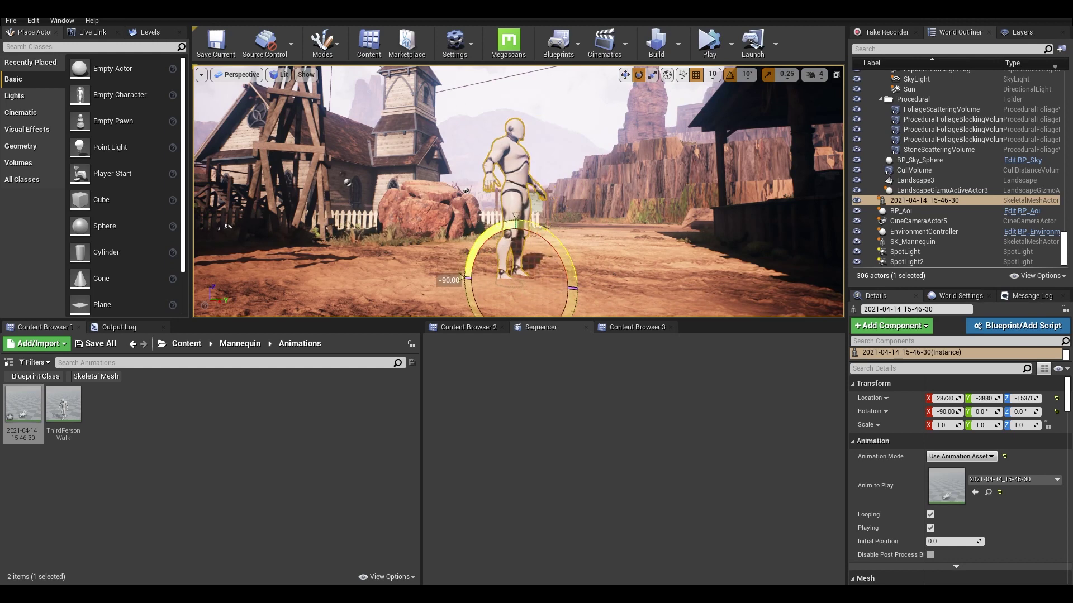
drag(539, 292, 584, 286)
mouse_move(673, 207)
right_down()
mouse_move(673, 279)
mouse_move(673, 218)
mouse_move(659, 209)
mouse_move(673, 206)
right_up()
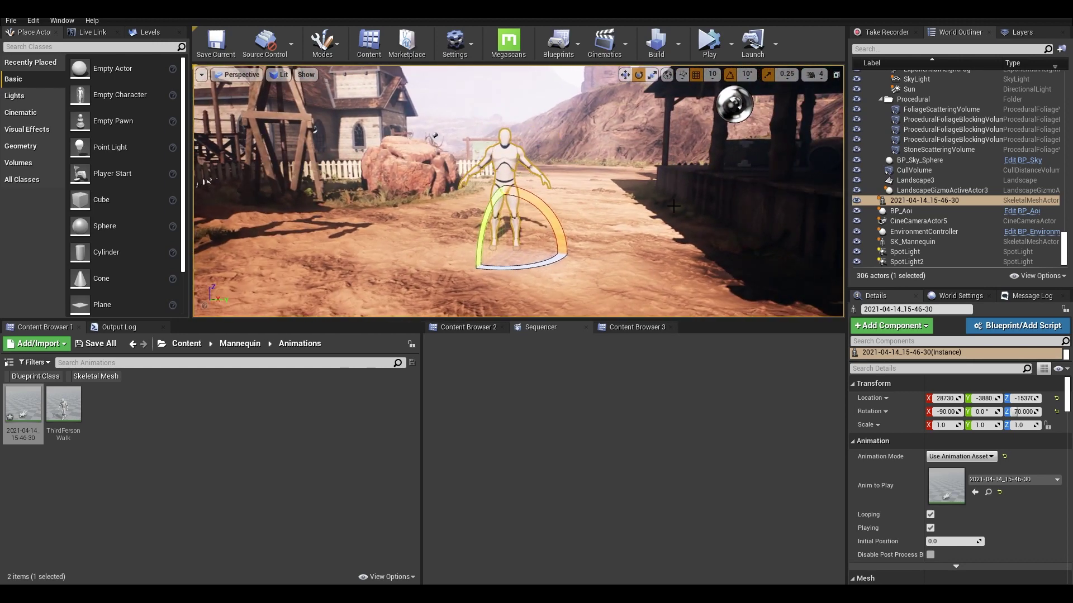
key(w)
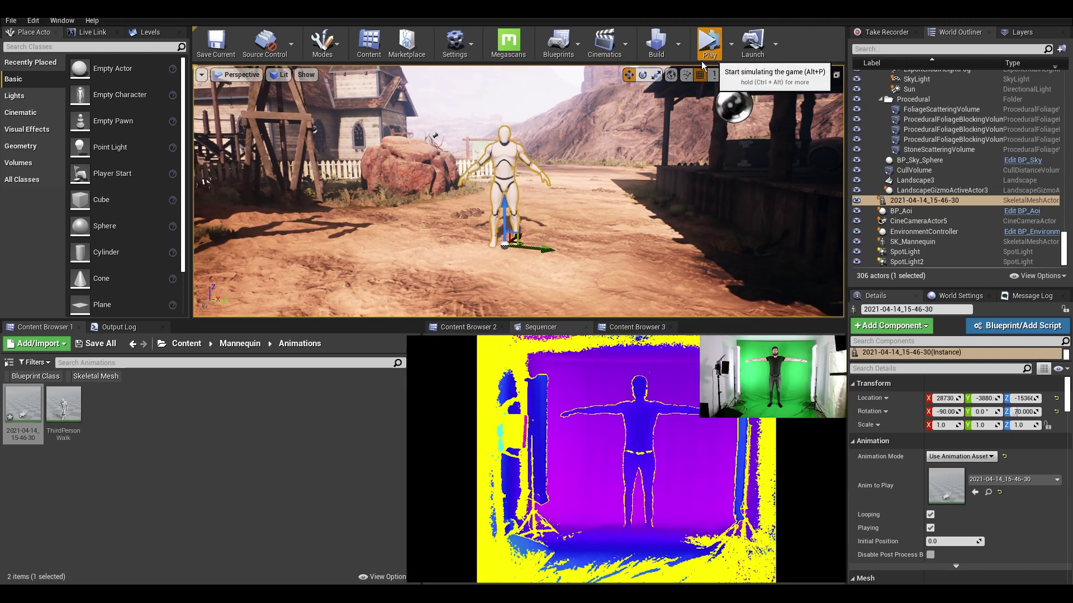
click(707, 45)
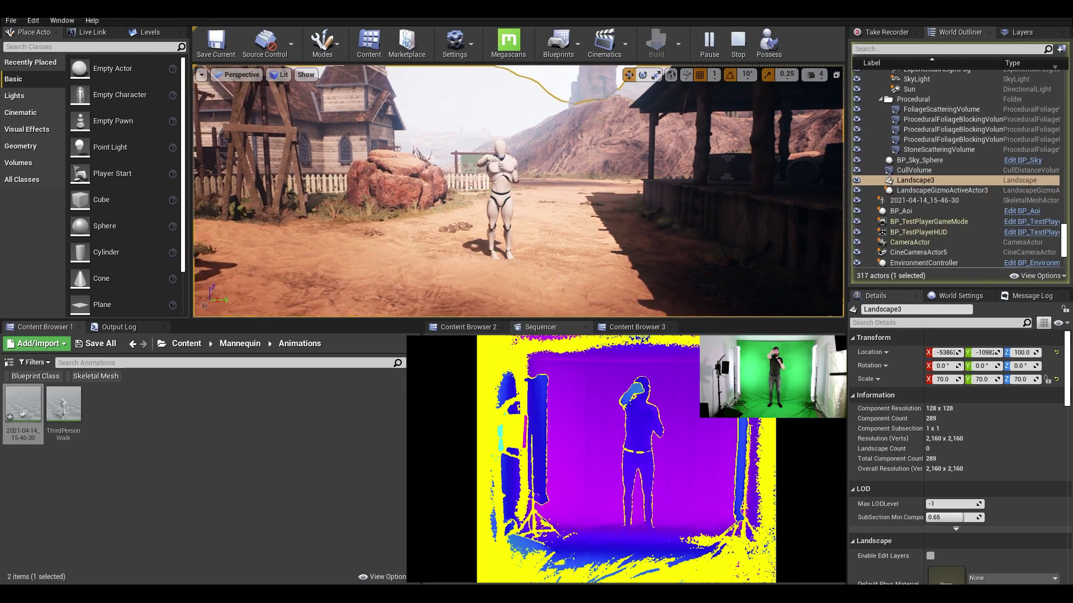